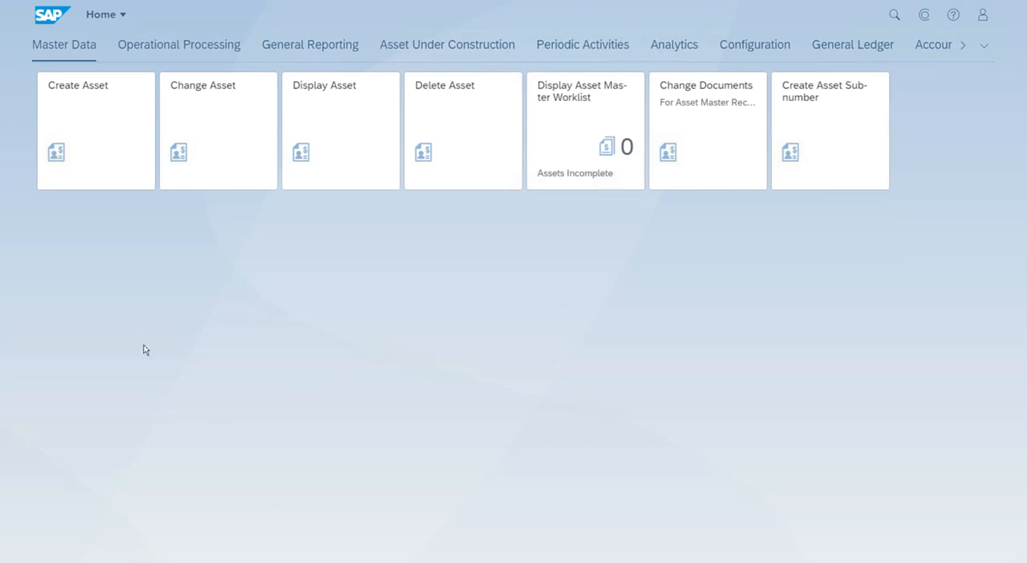
- Start creating one asset in asset class 5000 for company code TA15 and proceed to its master data
click(108, 139)
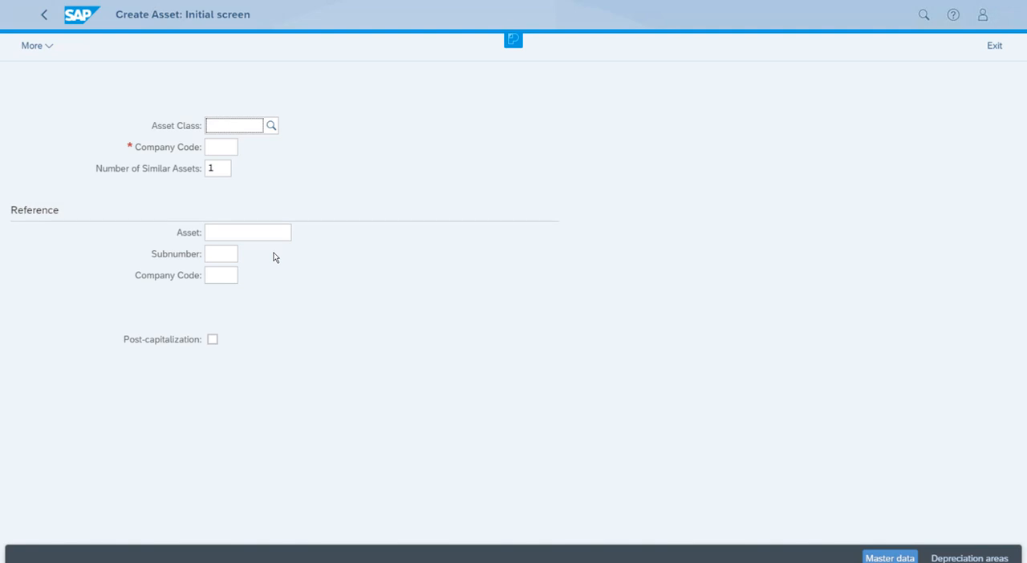
text(5000)
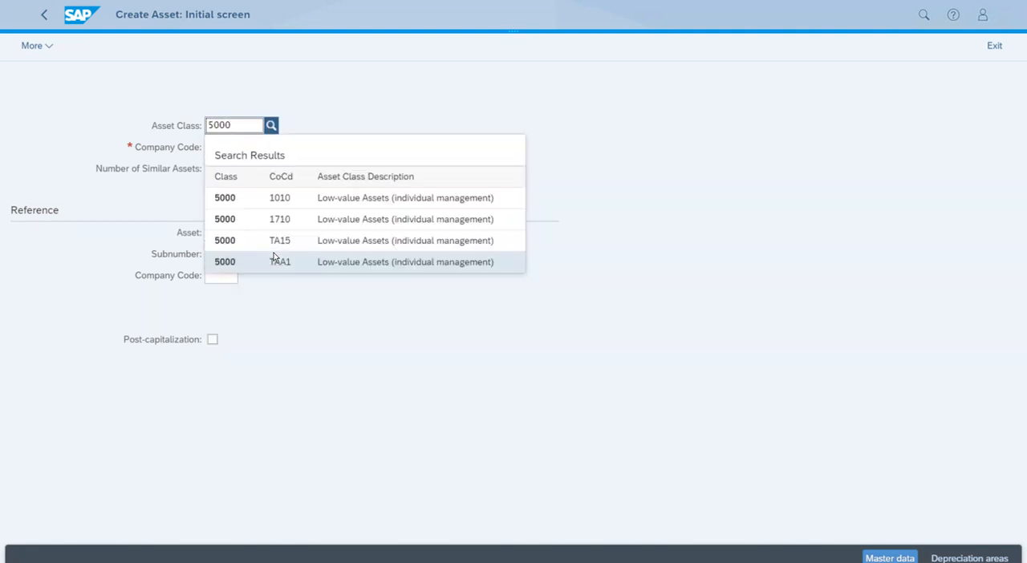
click(329, 240)
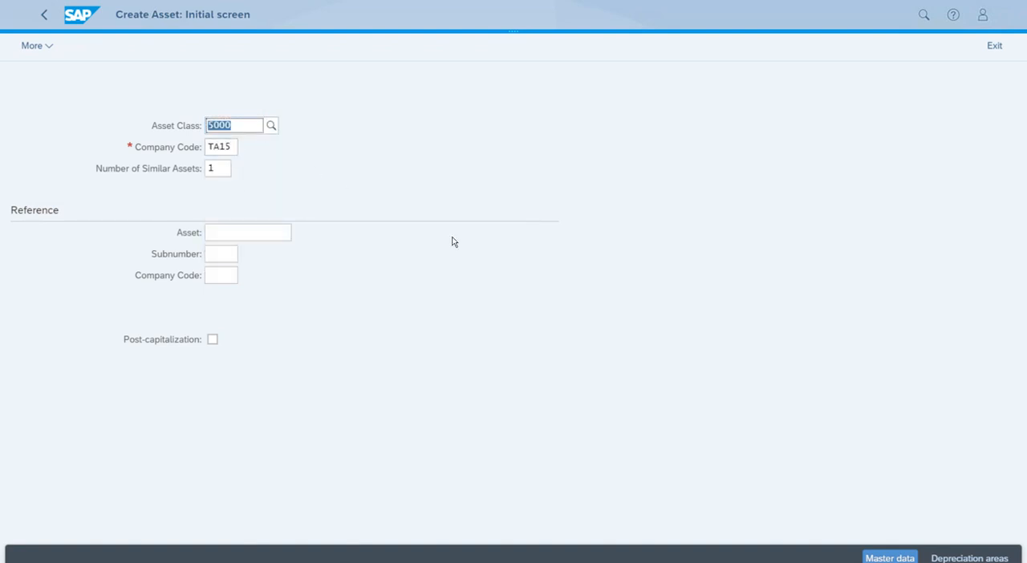
click(899, 556)
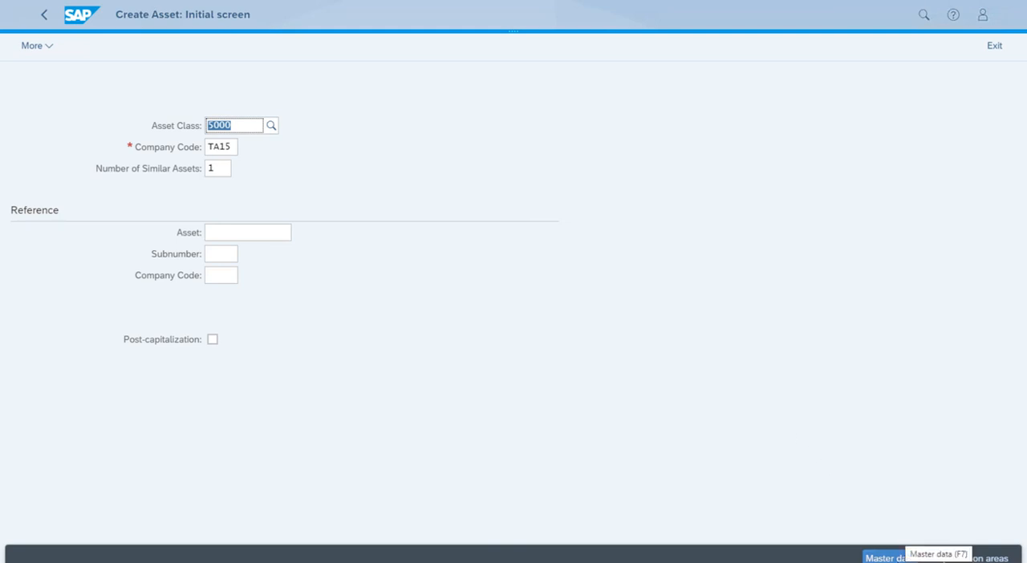
click(888, 558)
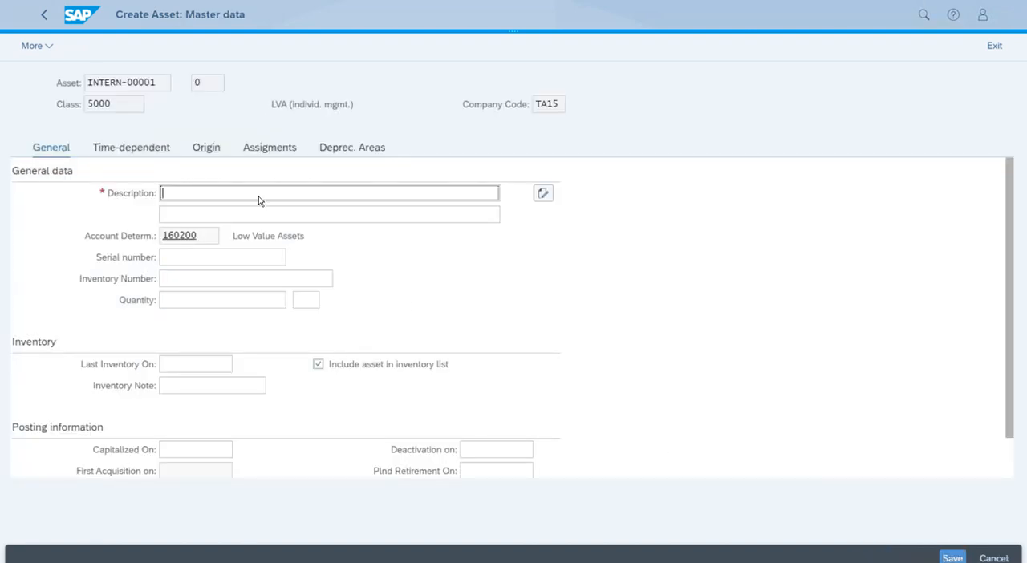
- Enter "Coffee Machine" as the new asset's description
text(C)
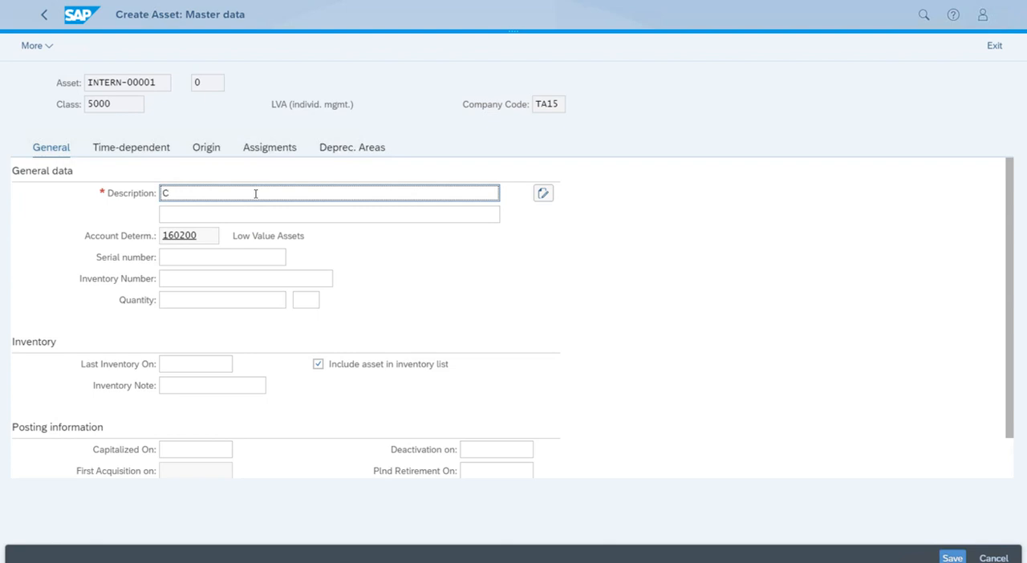
text(offee Machine)
- Assign the Design cost center TA151100 in the asset's time-dependent data and save the asset
click(138, 152)
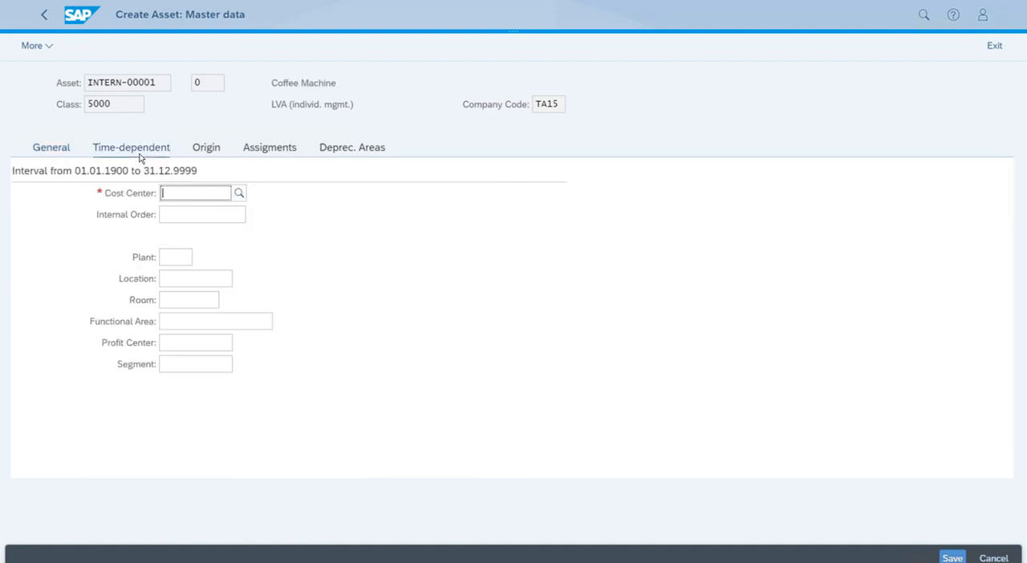
click(181, 198)
text(TA151100)
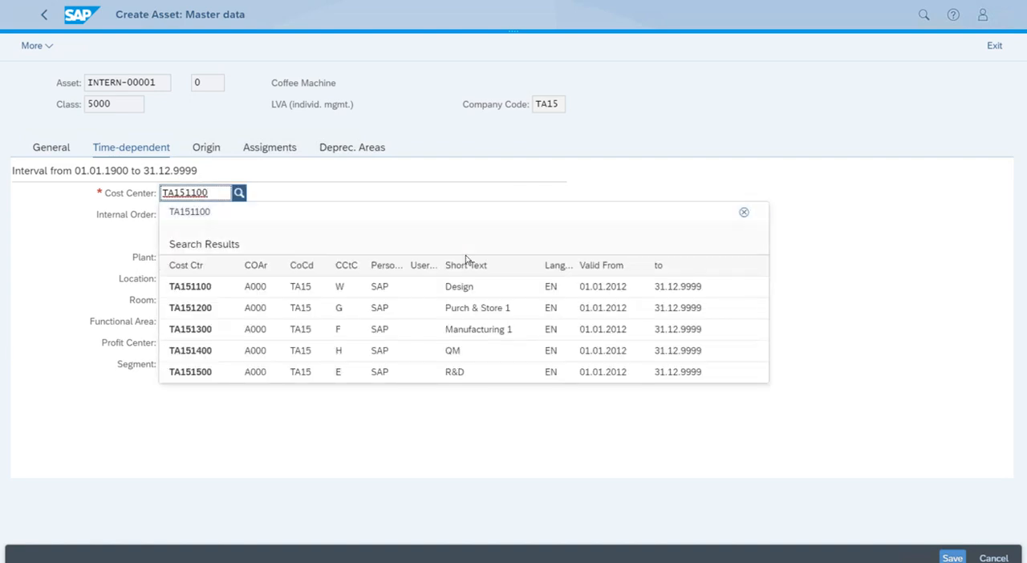
click(496, 285)
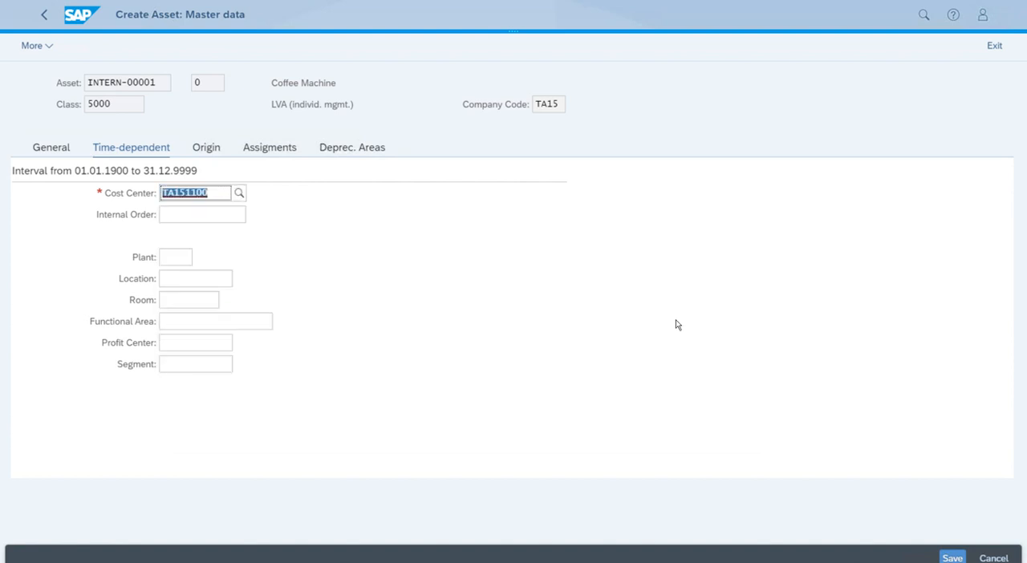
click(952, 558)
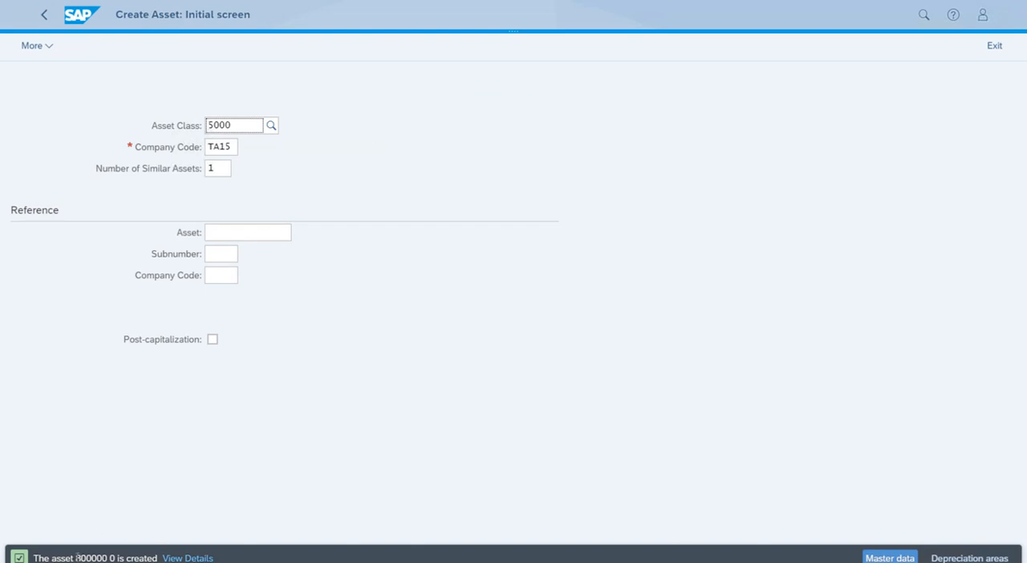
- Leave asset creation and open the Post Acquisition (Non-Integrated) app with automatic offsetting entry
drag(76, 558, 107, 558)
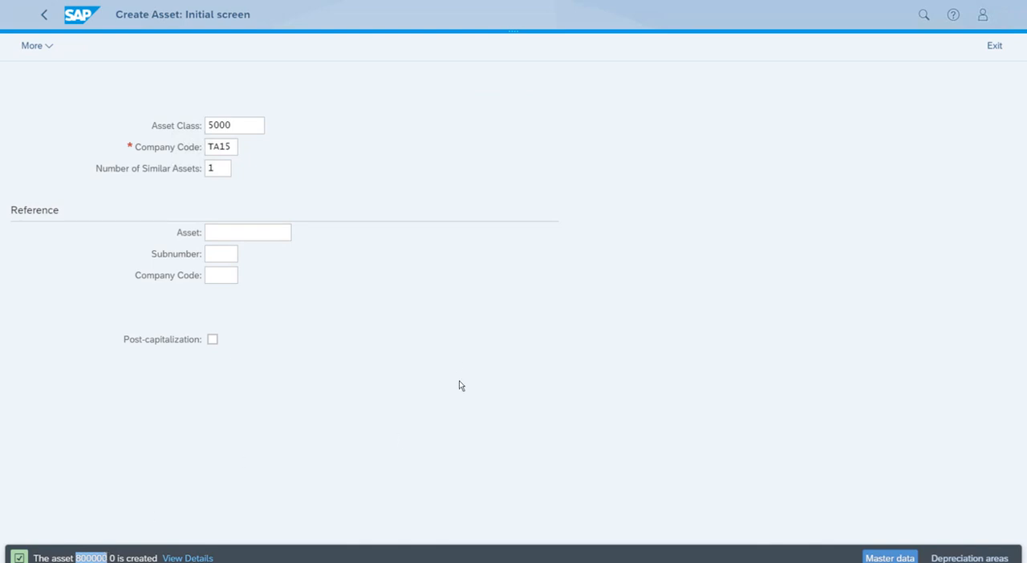
key(ctrl+w)
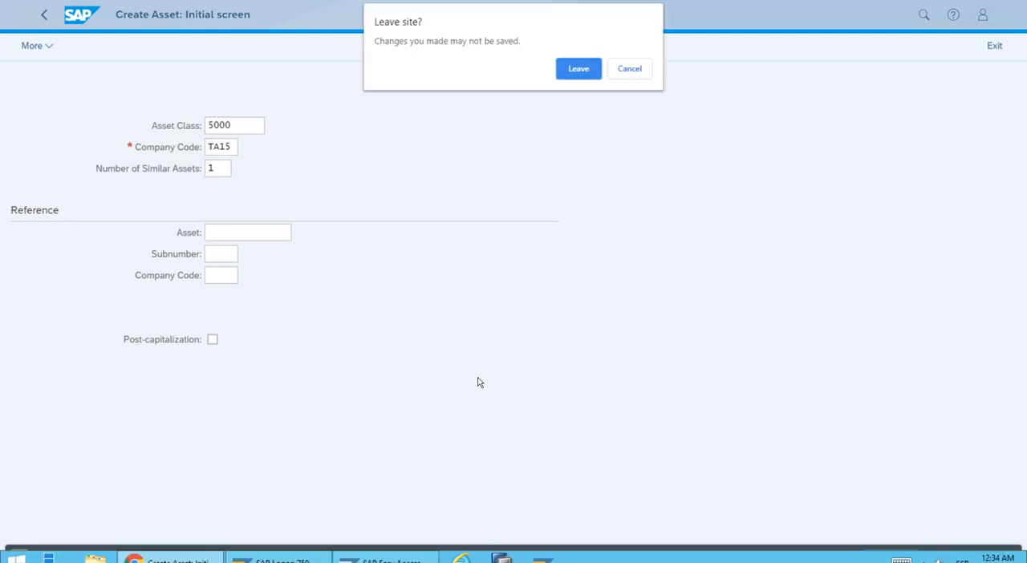
click(579, 69)
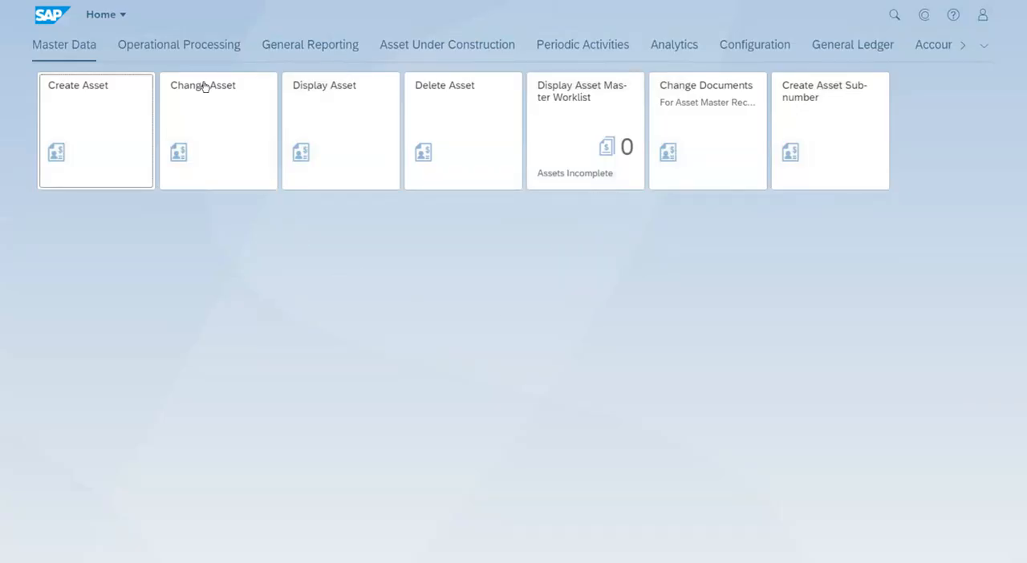
click(179, 52)
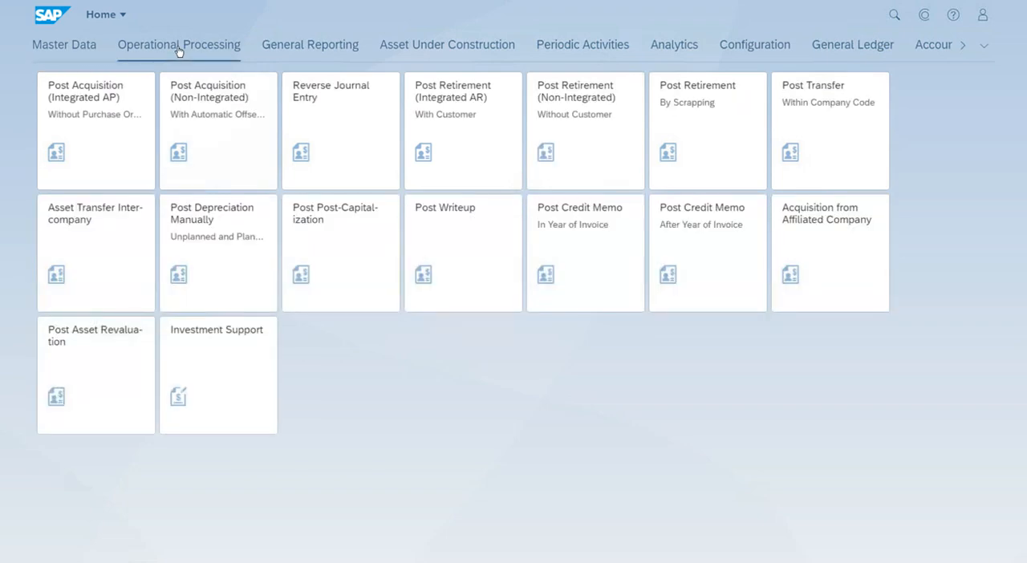
click(208, 140)
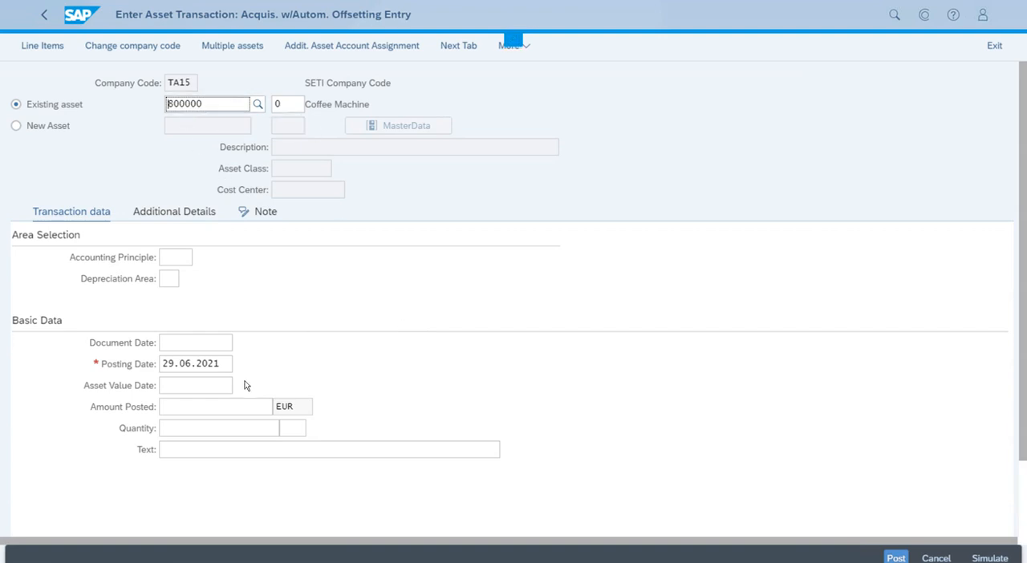
- Set both the document date and the asset value date of the acquisition to 29.06.2021
click(217, 366)
click(198, 345)
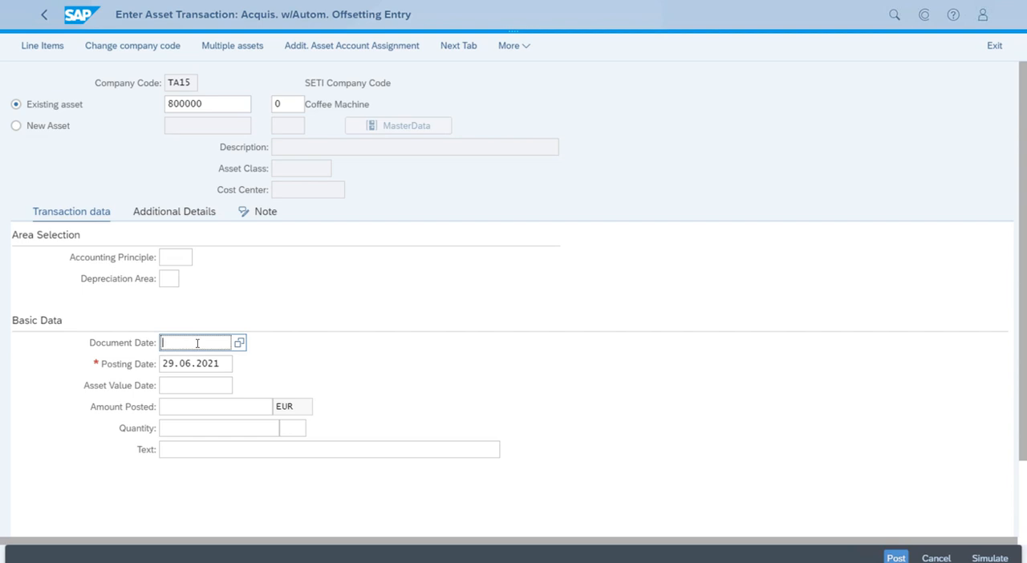
click(239, 343)
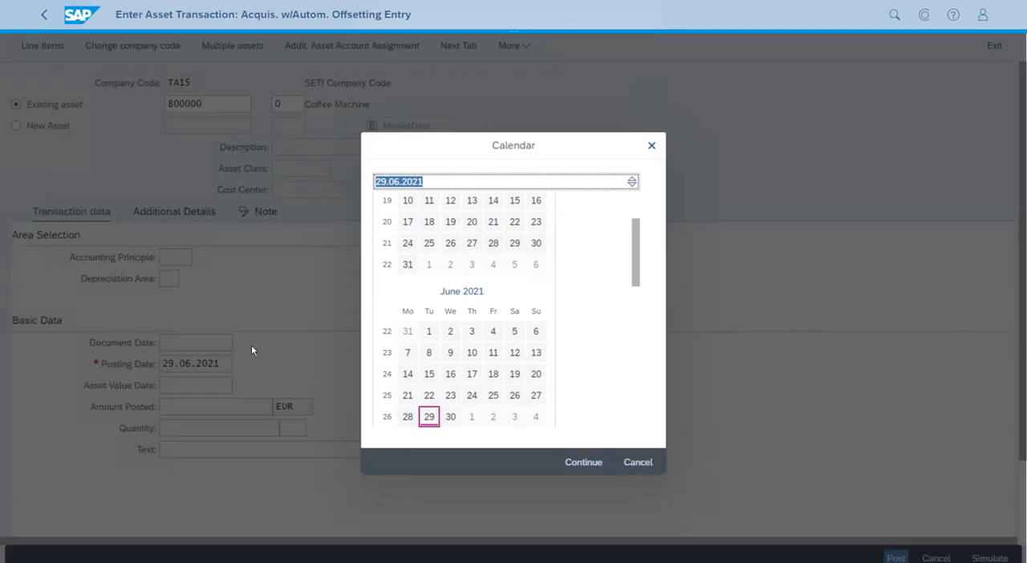
double_click(430, 418)
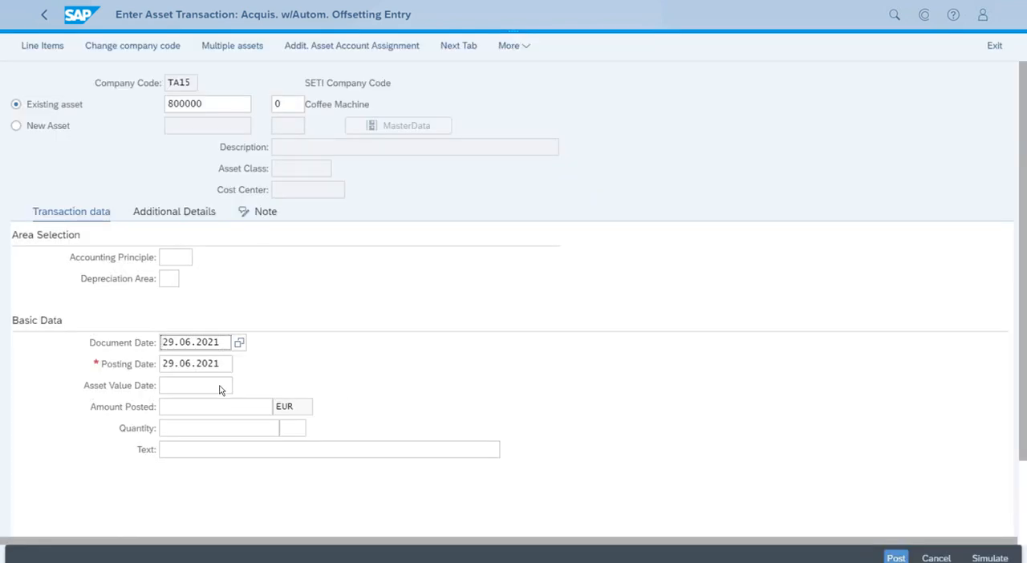
click(213, 386)
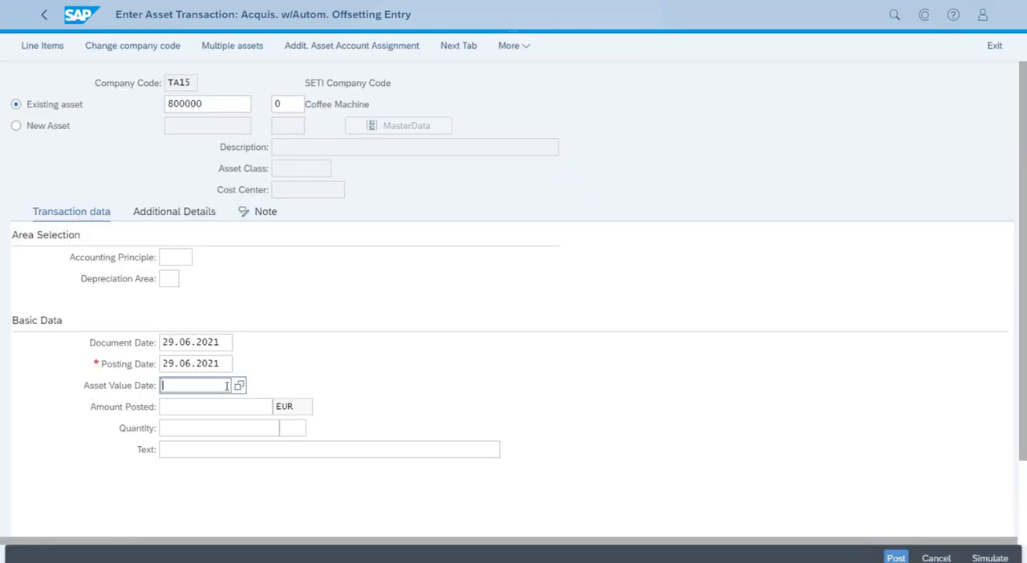
click(238, 387)
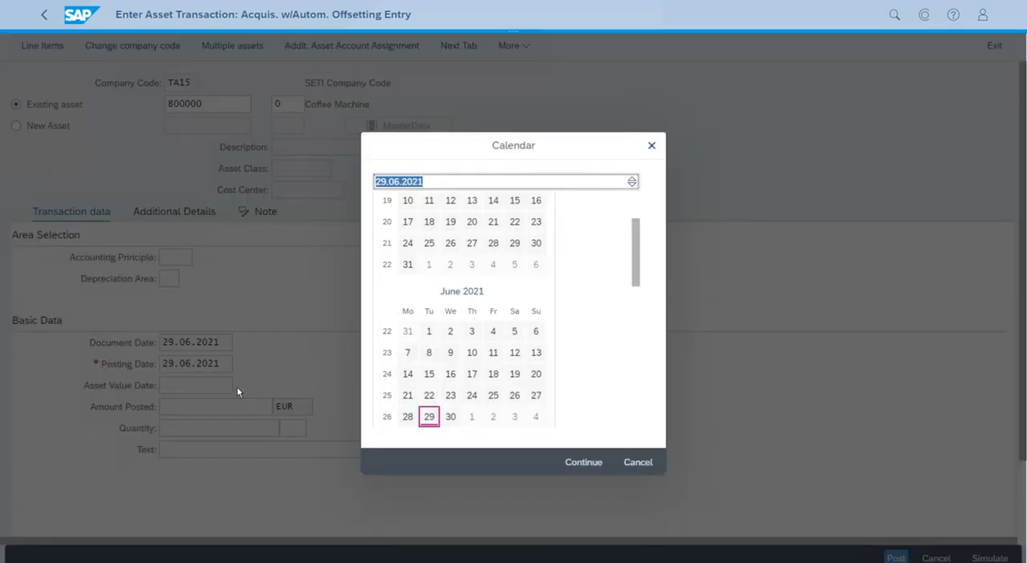
double_click(428, 421)
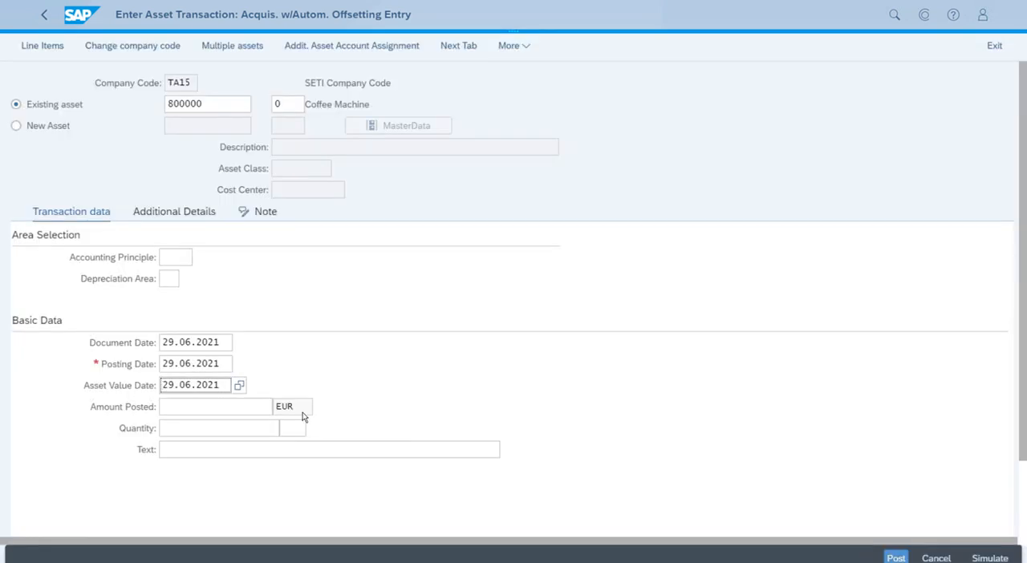
- Try to post the Coffee Machine acquisition with an amount of 1500 EUR
click(238, 405)
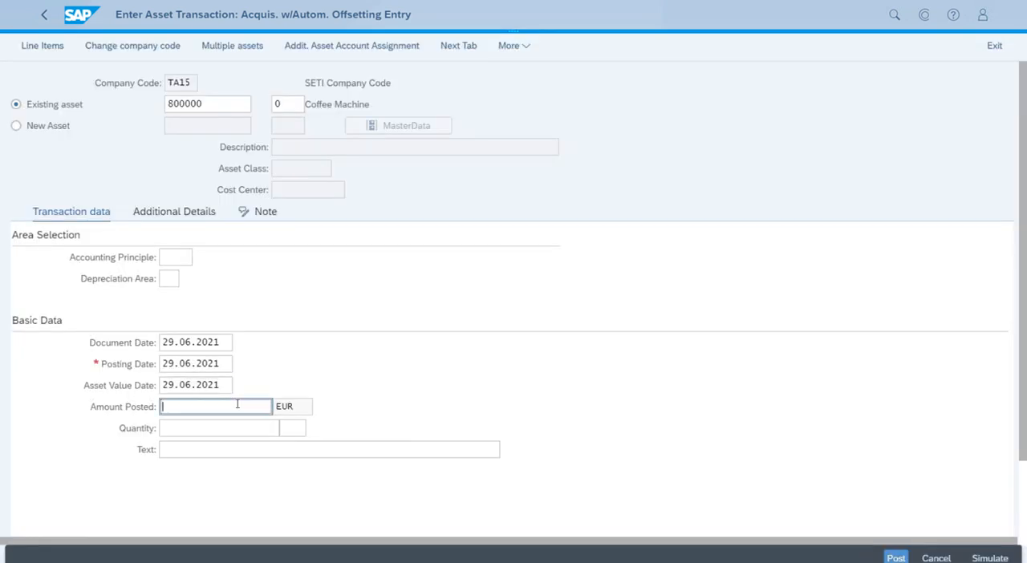
text(1500)
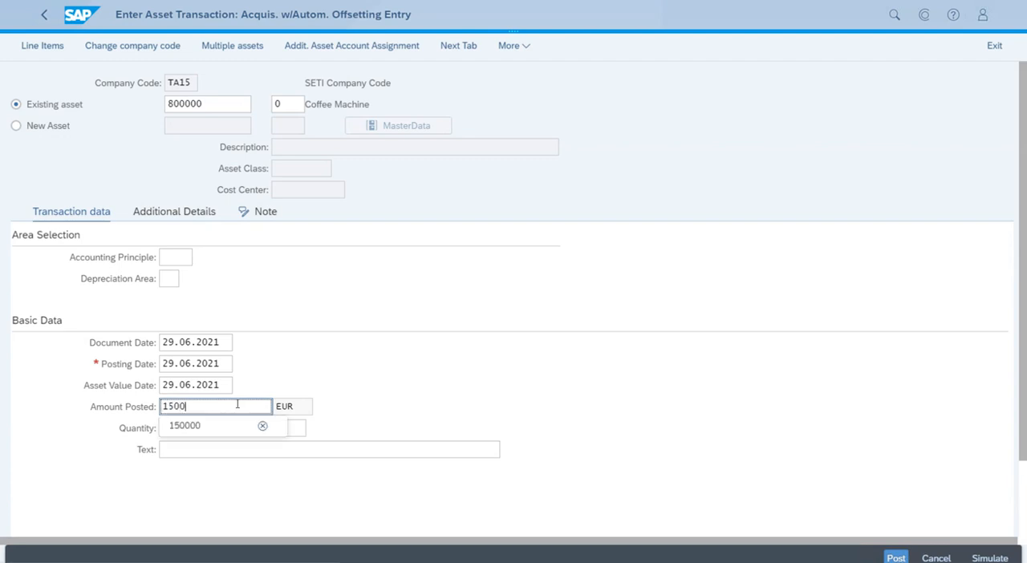
click(485, 378)
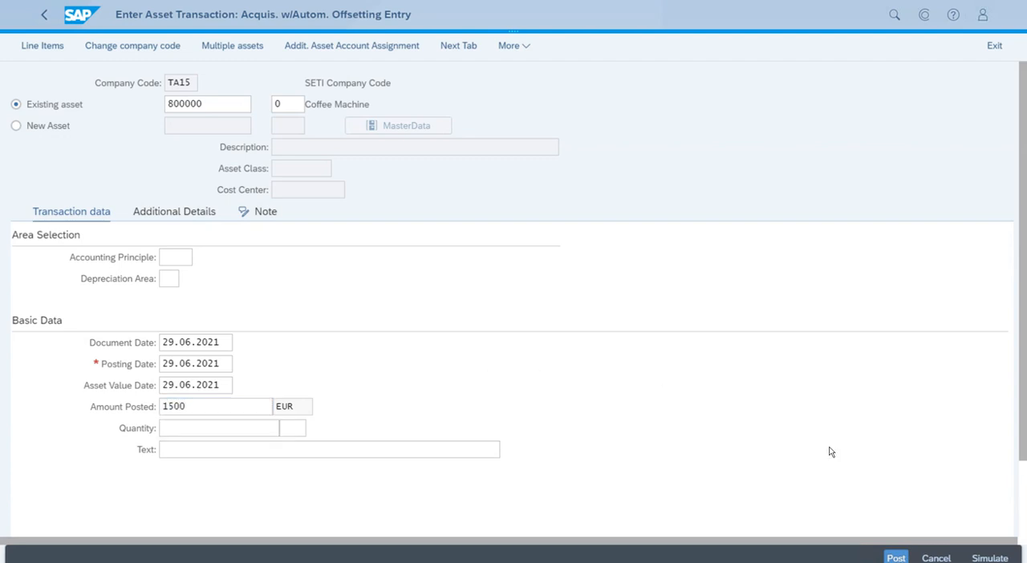
click(897, 560)
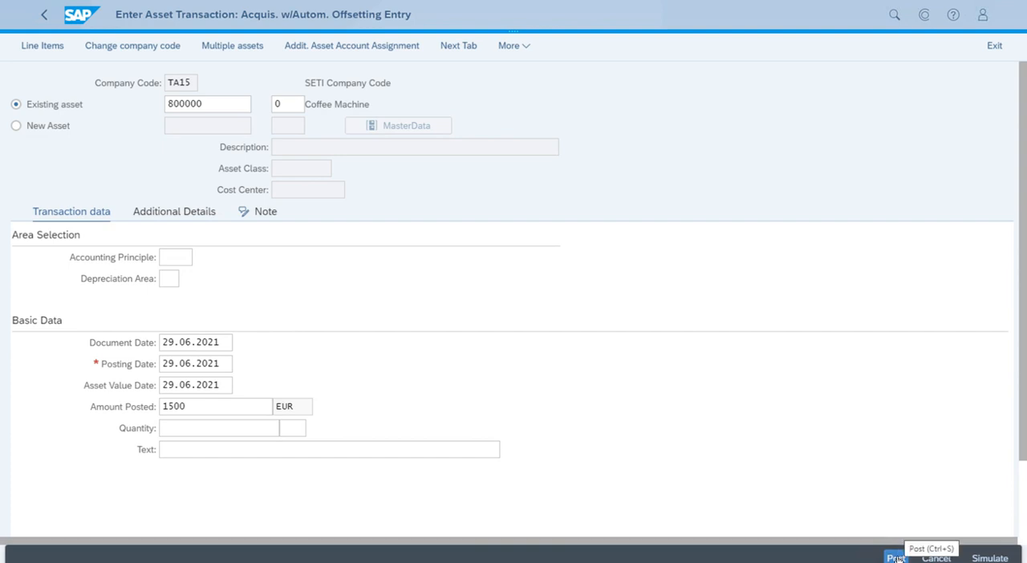
click(898, 559)
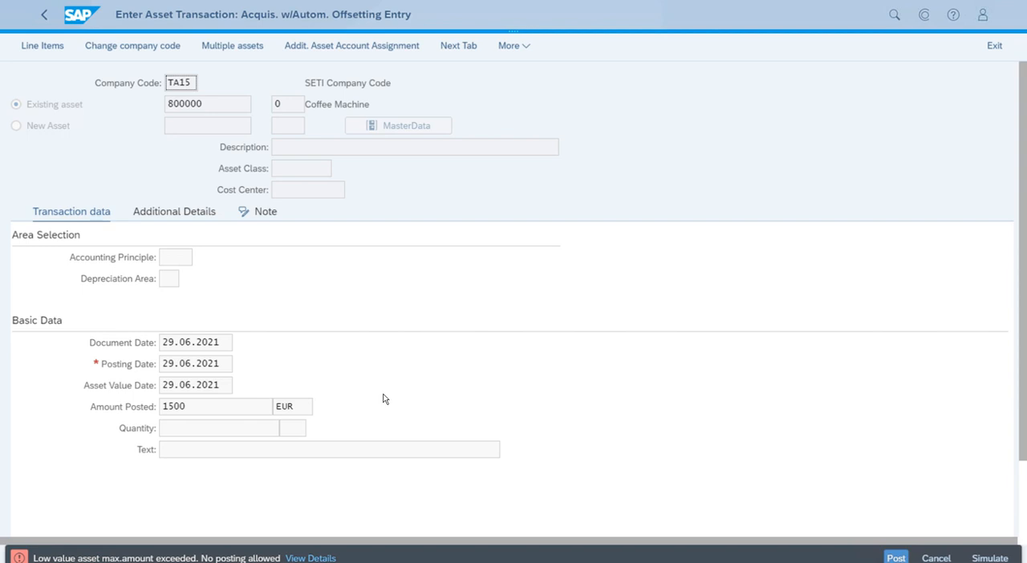
- Set the posted amount to 200 EUR, post the acquisition and close the message log
click(237, 408)
drag(238, 408, 153, 411)
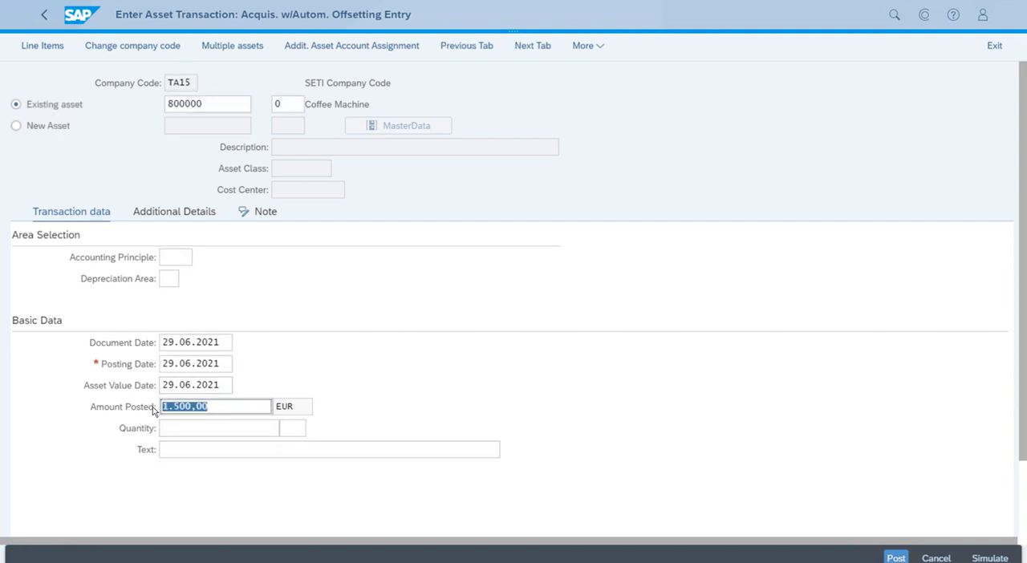
key(BackSpace)
text(200)
click(470, 356)
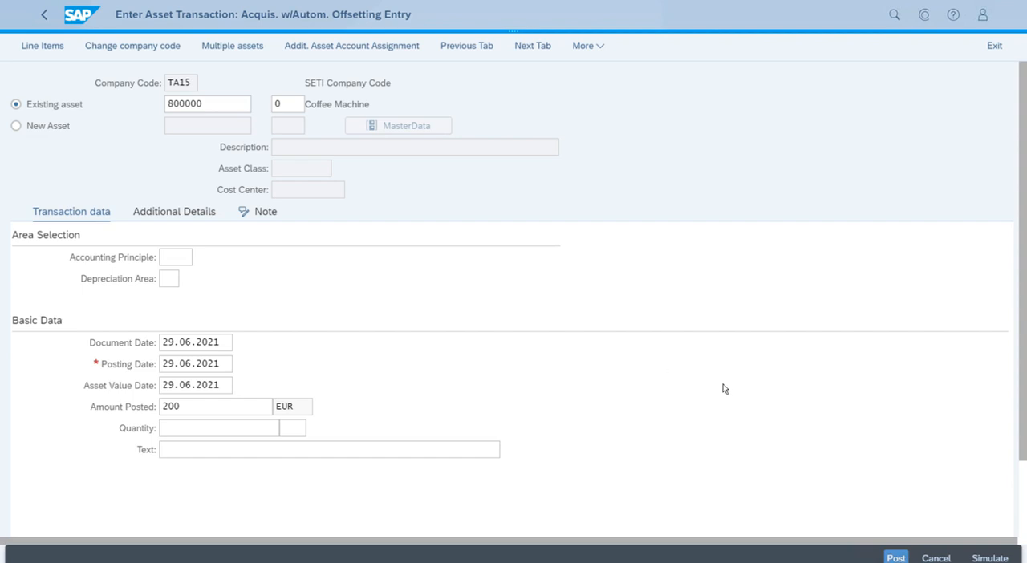
click(895, 557)
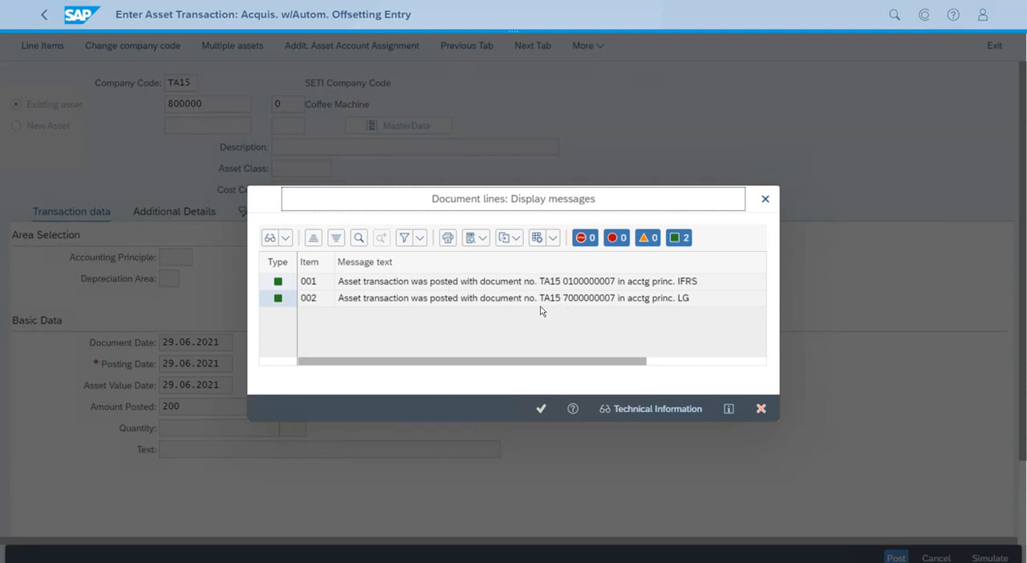
click(540, 410)
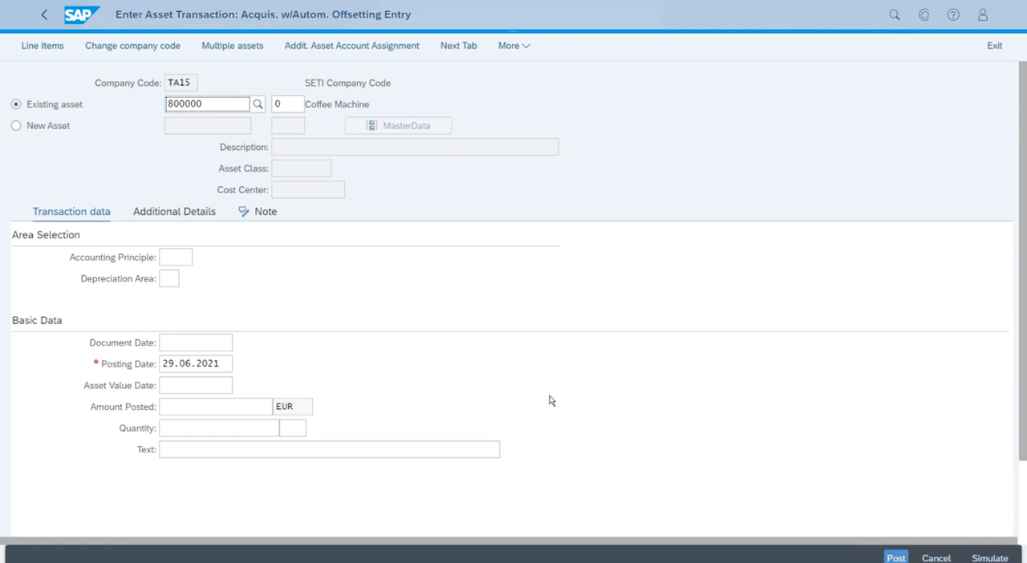
- Leave the acquisition posting app and show the Master Data apps on the home page
key(ctrl+w)
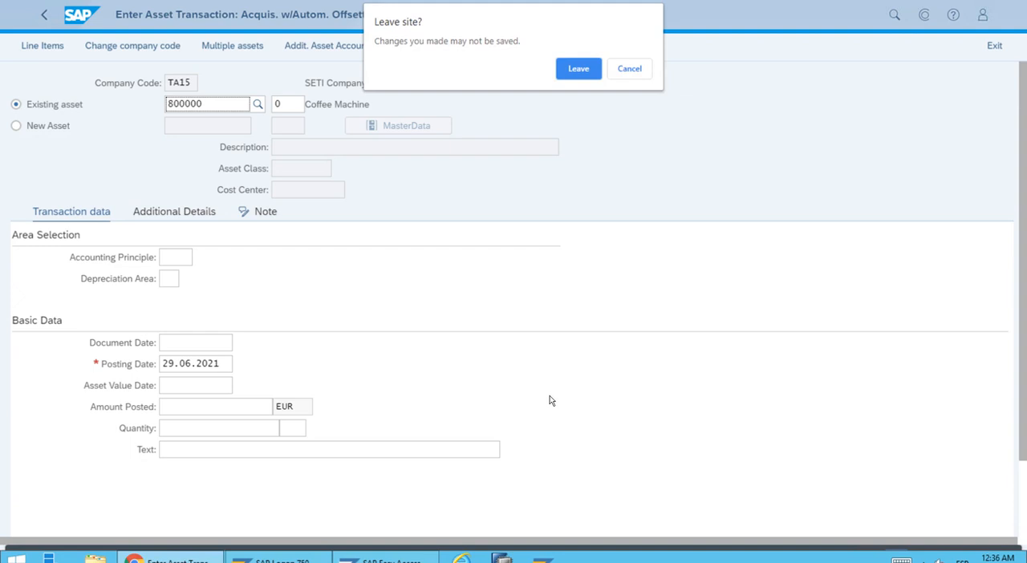
click(577, 69)
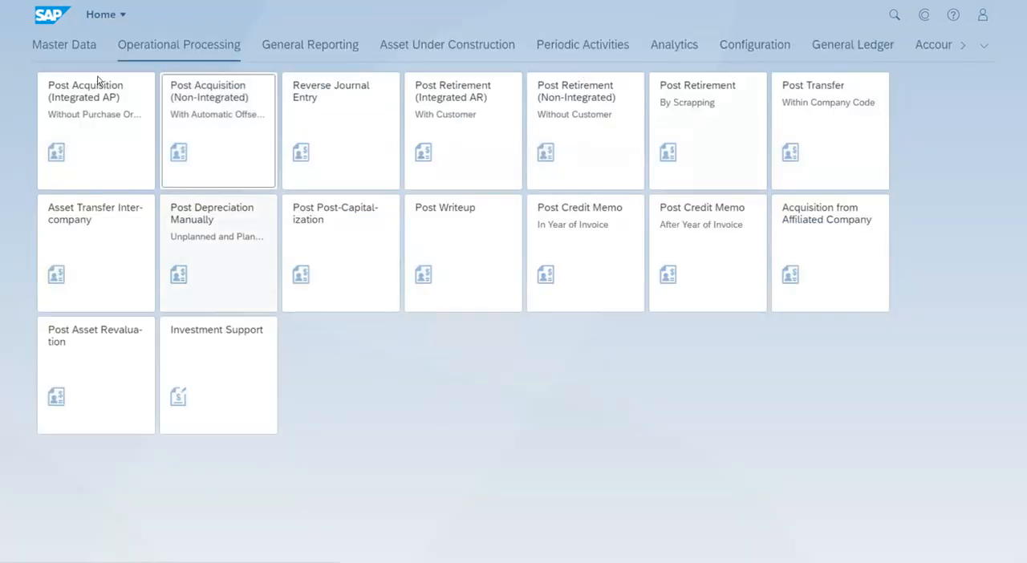
click(78, 54)
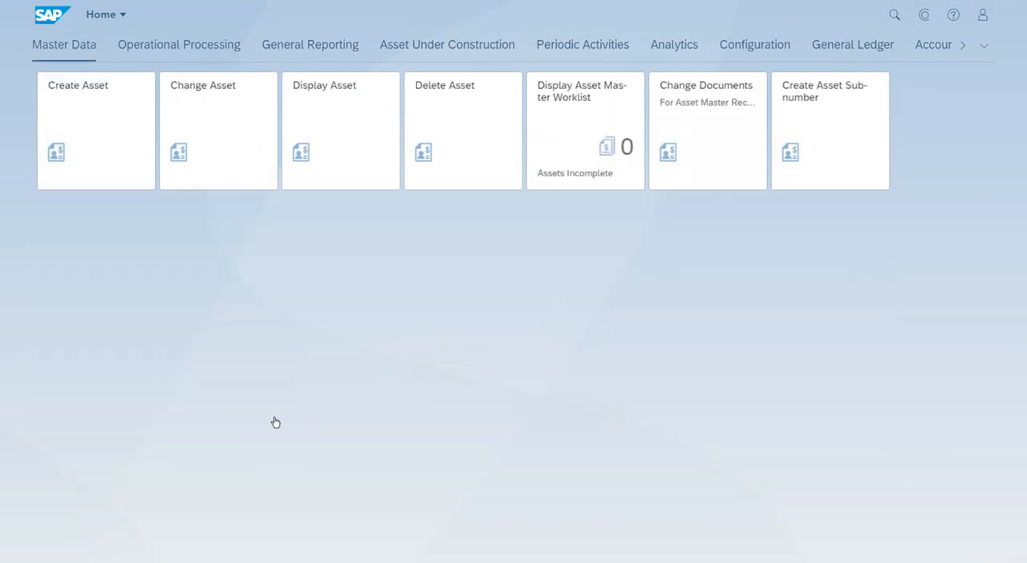